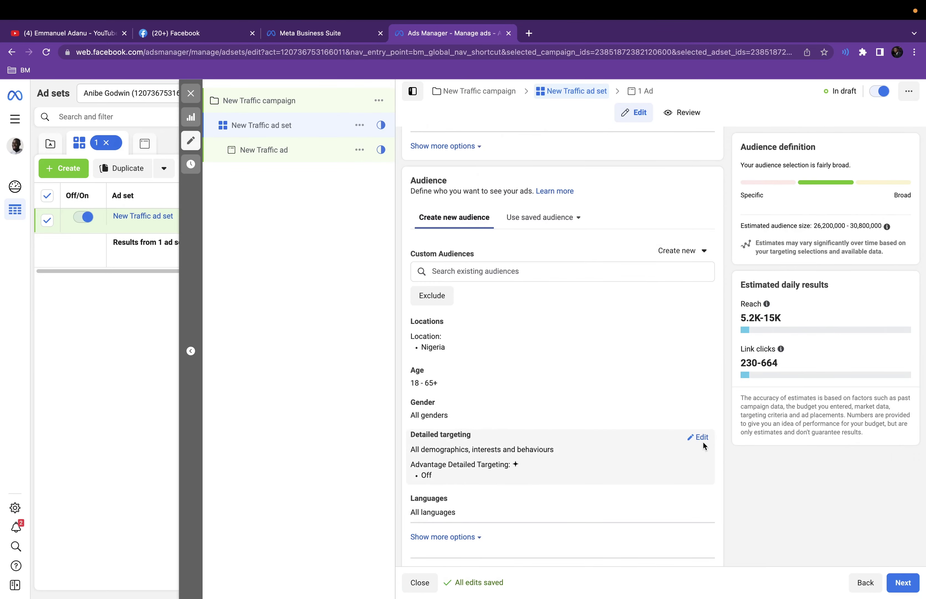
Open the ad set's Detailed targeting for editing and type 'P' in its search box.
{"action": "left_click", "coordinate": [699, 437]}
{"action": "scroll", "coordinate": [488, 486], "scroll_direction": "down", "scroll_amount": 3}
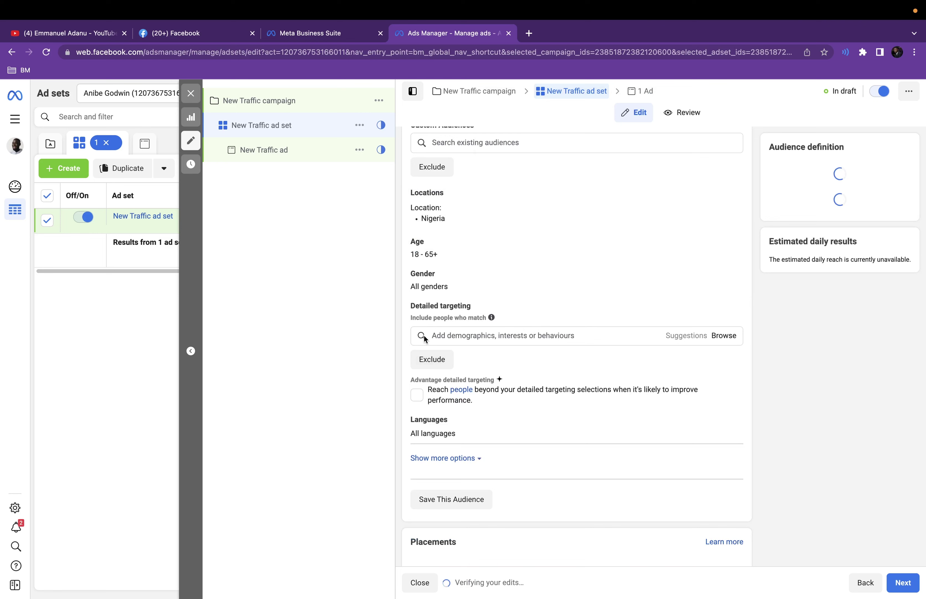
{"action": "left_click", "coordinate": [557, 336]}
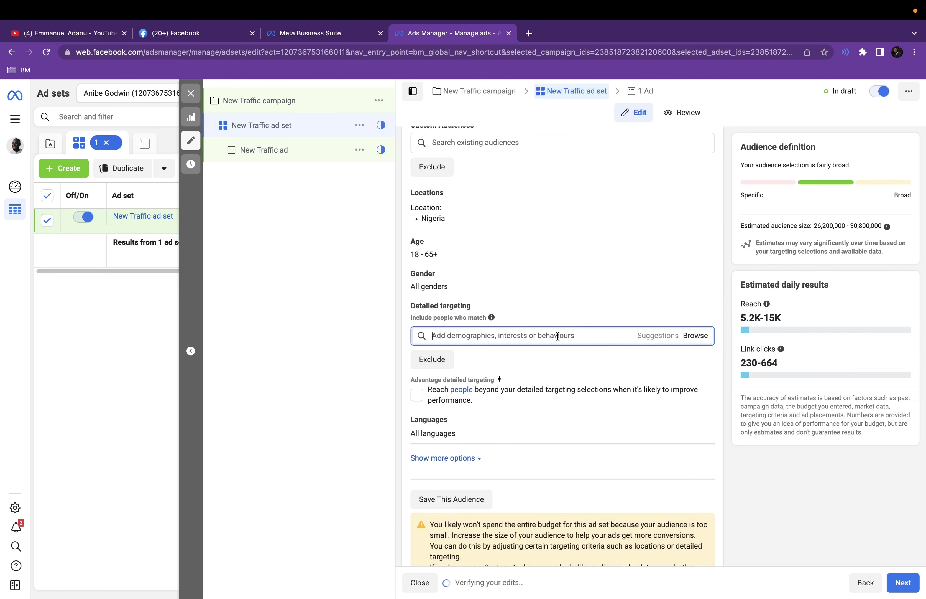
{"action": "type", "text": "P"}
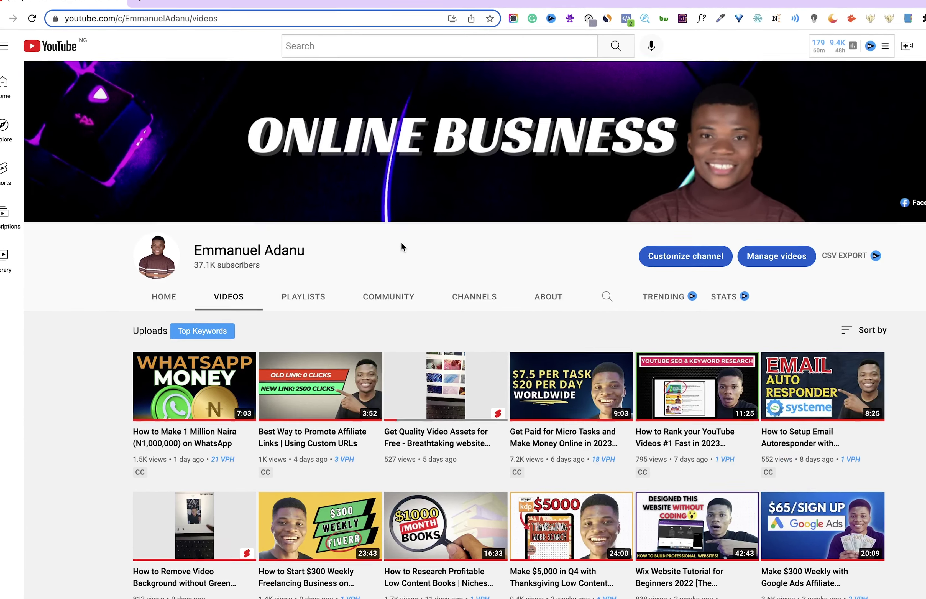
{"action": "scroll", "coordinate": [401, 245], "scroll_direction": "down", "scroll_amount": 2}
{"action": "scroll", "coordinate": [402, 241], "scroll_direction": "down", "scroll_amount": 5}
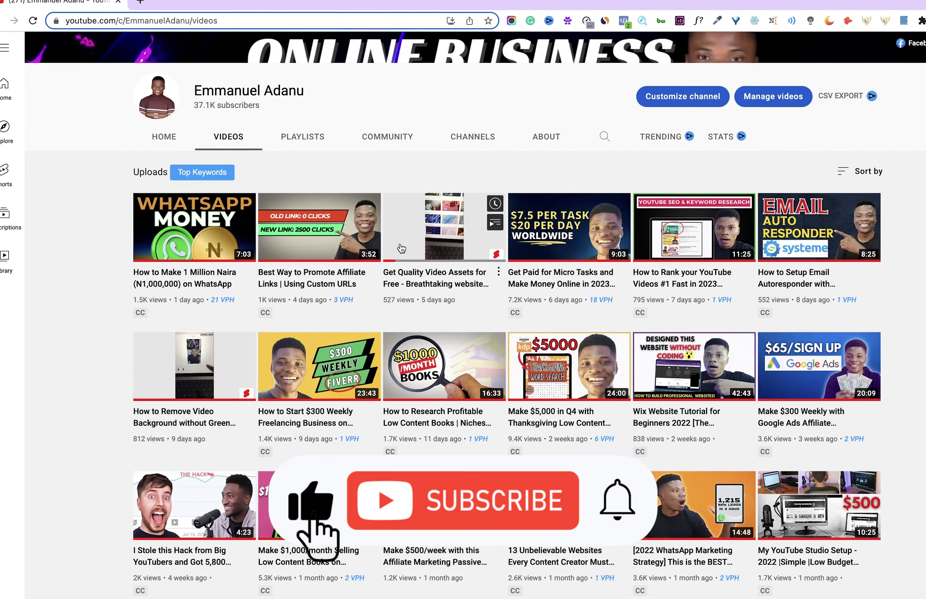
{"action": "scroll", "coordinate": [398, 249], "scroll_direction": "down", "scroll_amount": 5}
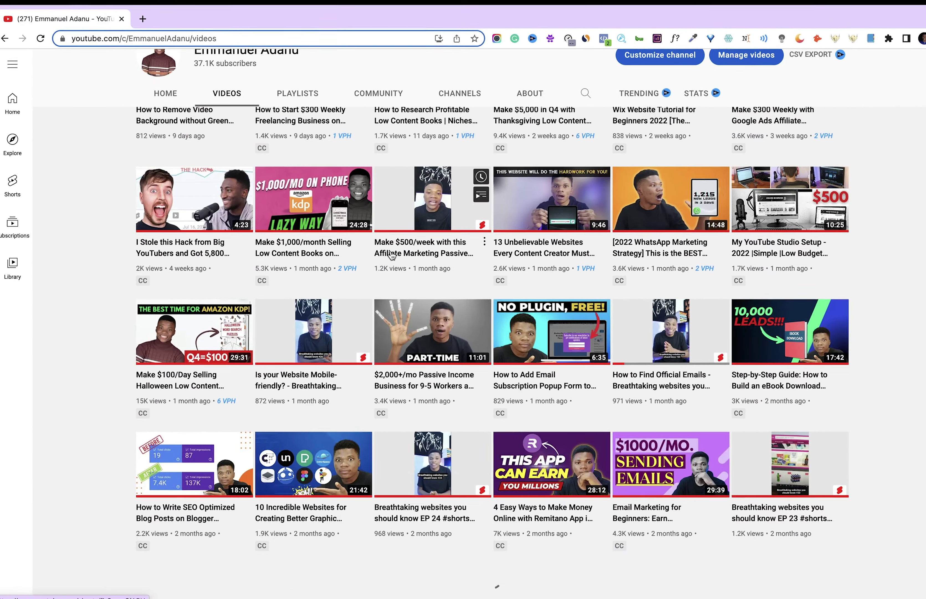
{"action": "scroll", "coordinate": [391, 255], "scroll_direction": "up", "scroll_amount": 1}
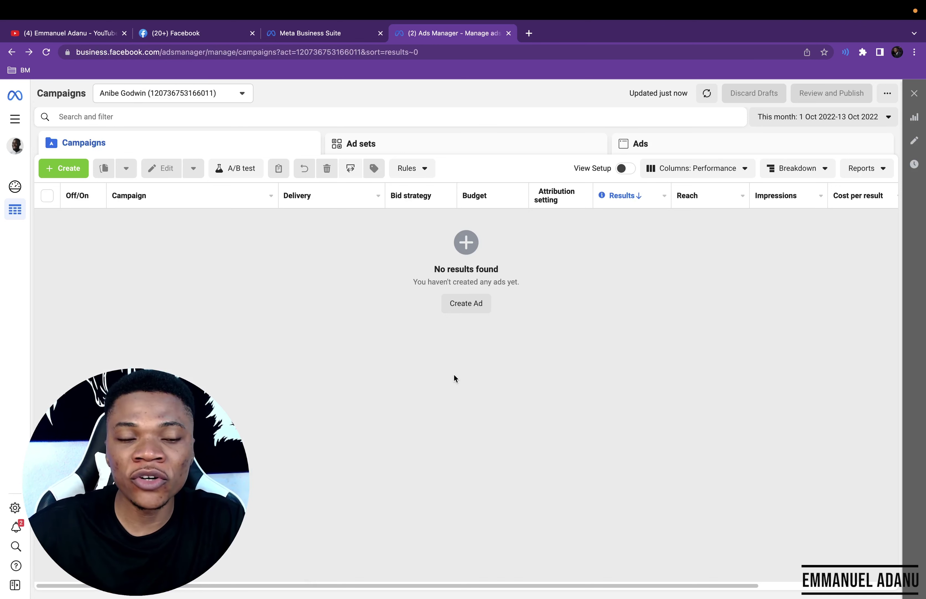
Go to All tools > Audiences and begin creating a Custom Audience.
{"action": "left_click", "coordinate": [15, 118]}
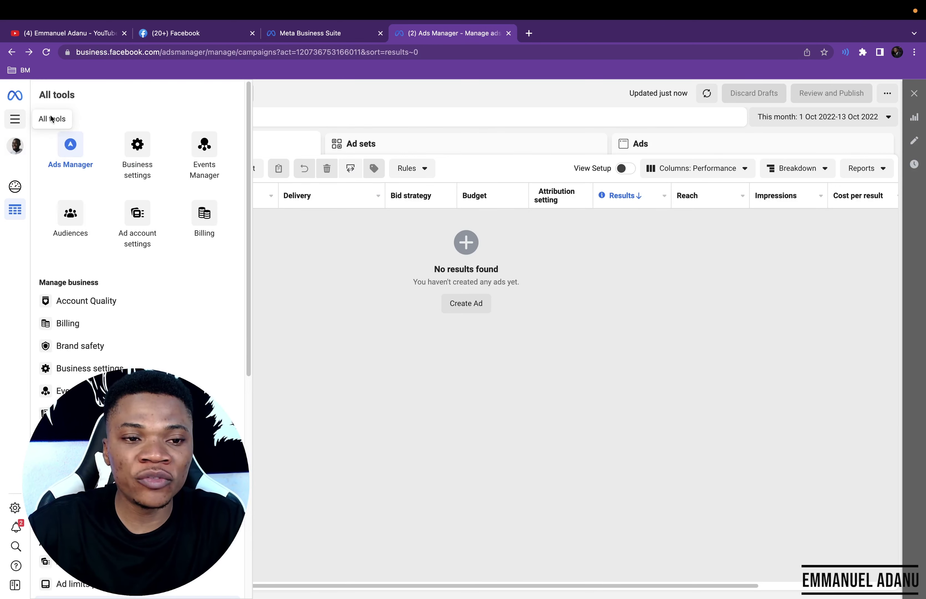
{"action": "left_click", "coordinate": [75, 218]}
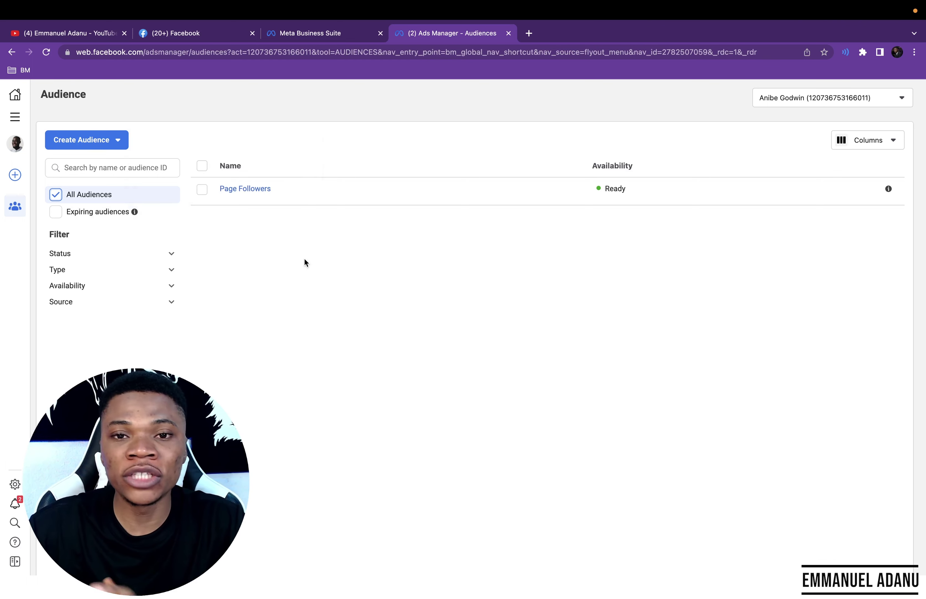
{"action": "left_click", "coordinate": [85, 147]}
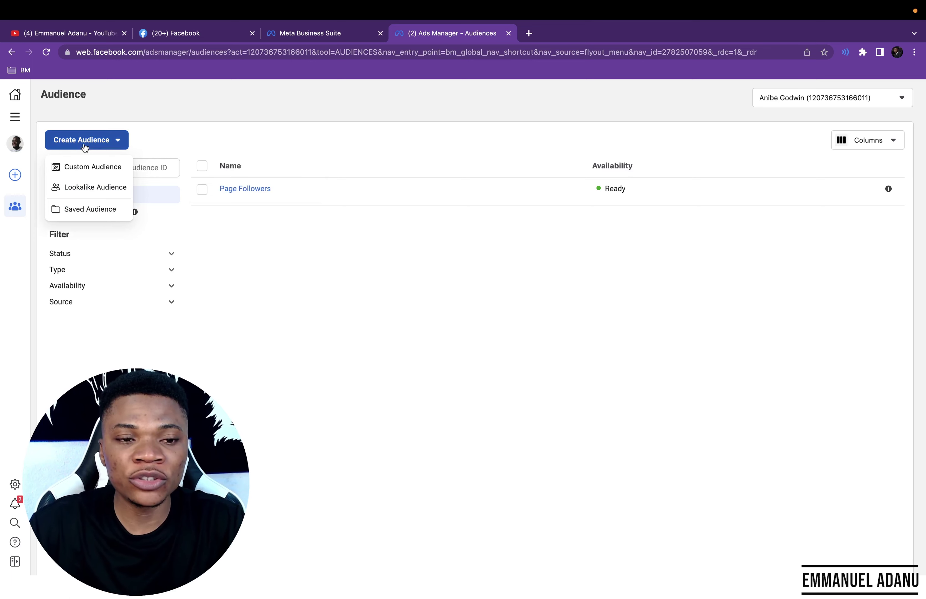
{"action": "left_click", "coordinate": [83, 171]}
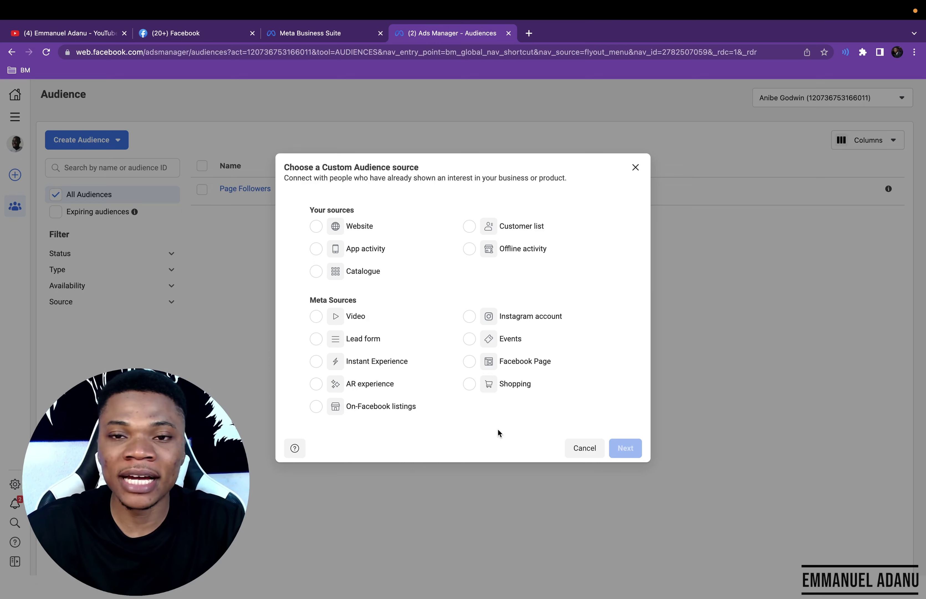
Choose Facebook Page instead of Instagram account as the custom audience source.
{"action": "left_click", "coordinate": [470, 317]}
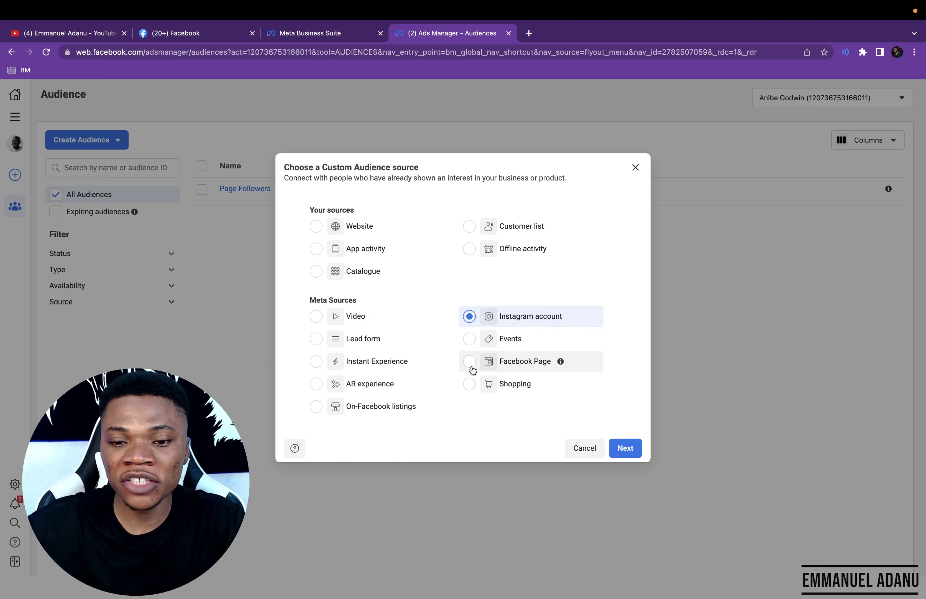
{"action": "left_click", "coordinate": [522, 370]}
{"action": "left_click", "coordinate": [624, 452]}
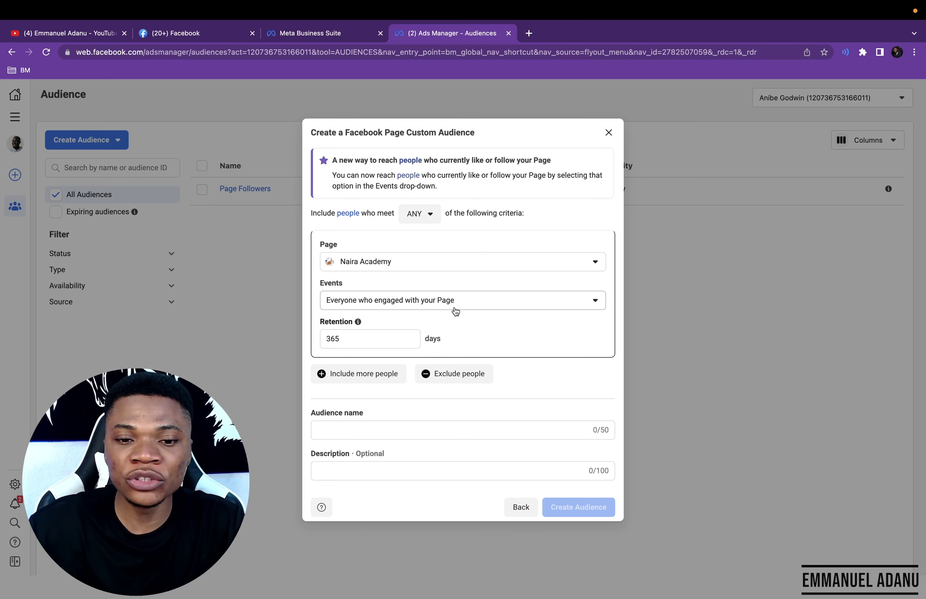
Keep the event as everyone who engaged with the Page and set retention to 21 days.
{"action": "left_click", "coordinate": [428, 305]}
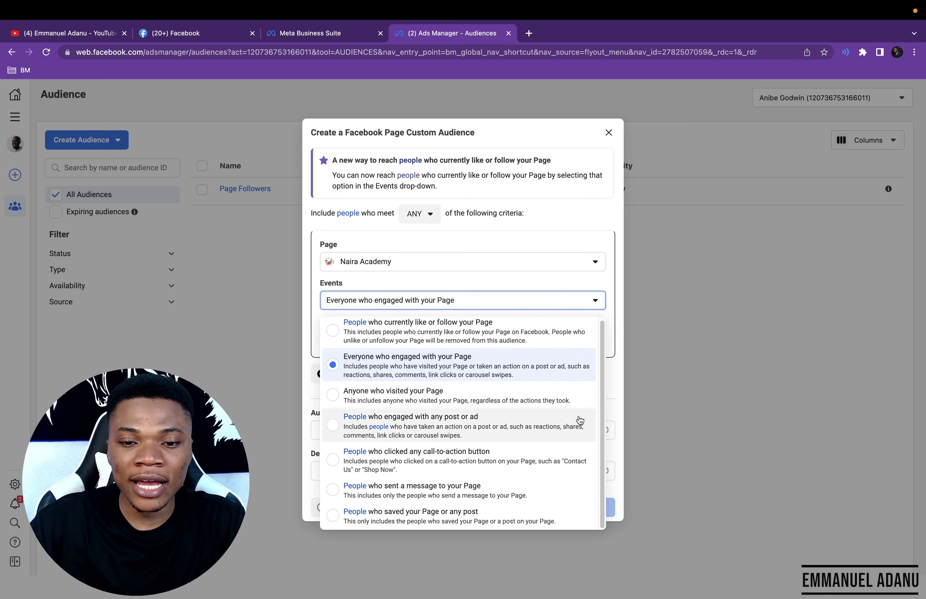
{"action": "left_click", "coordinate": [450, 356]}
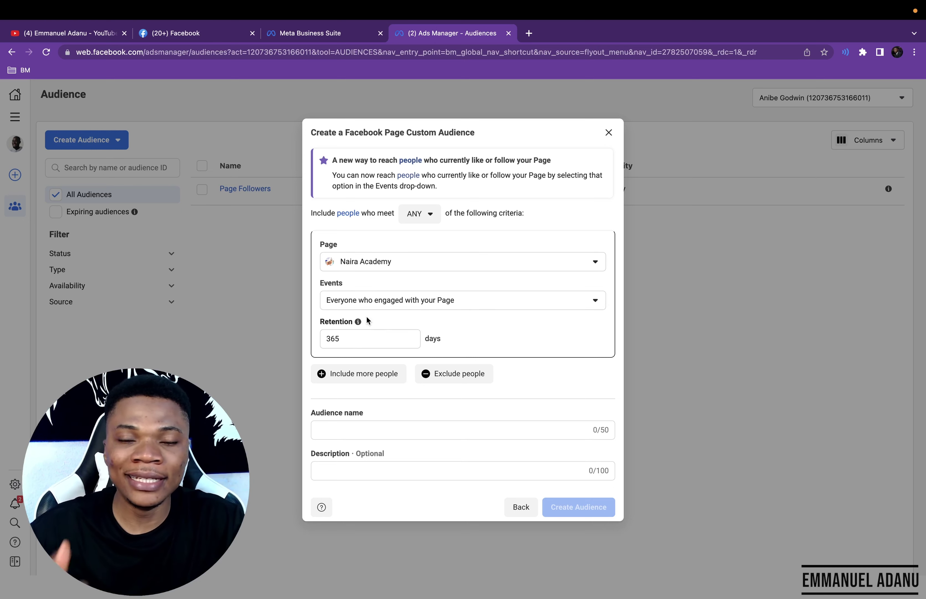
{"action": "left_click", "coordinate": [349, 335]}
{"action": "key", "text": "BackSpace"}
{"action": "key", "text": "BackSpace"}
{"action": "key", "text": "BackSpace"}
{"action": "type", "text": "21"}
{"action": "left_click", "coordinate": [481, 332]}
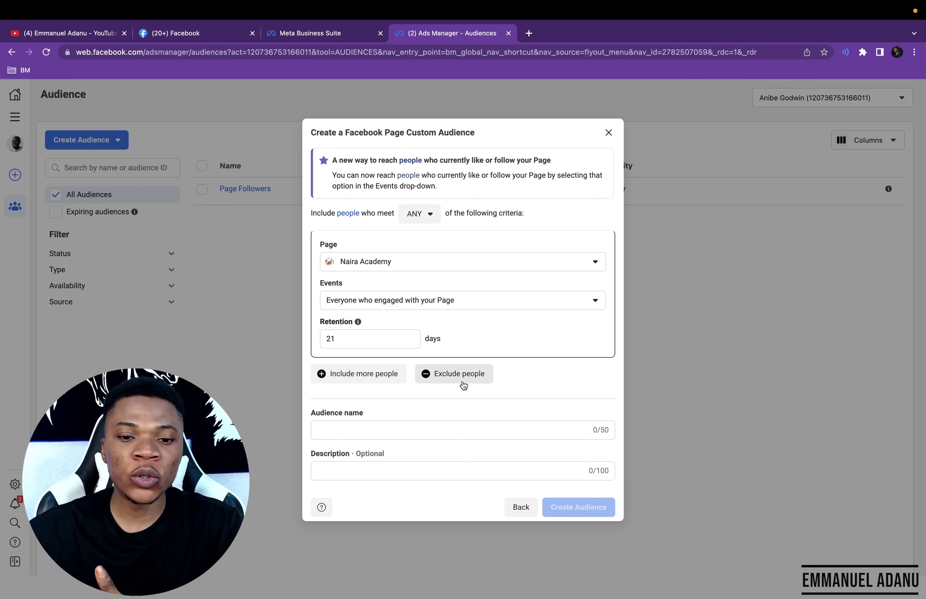
Name the audience 'Page', create it, and close the confirmation and detail panel.
{"action": "left_click", "coordinate": [434, 429]}
{"action": "type", "text": "Page"}
{"action": "left_click", "coordinate": [468, 416]}
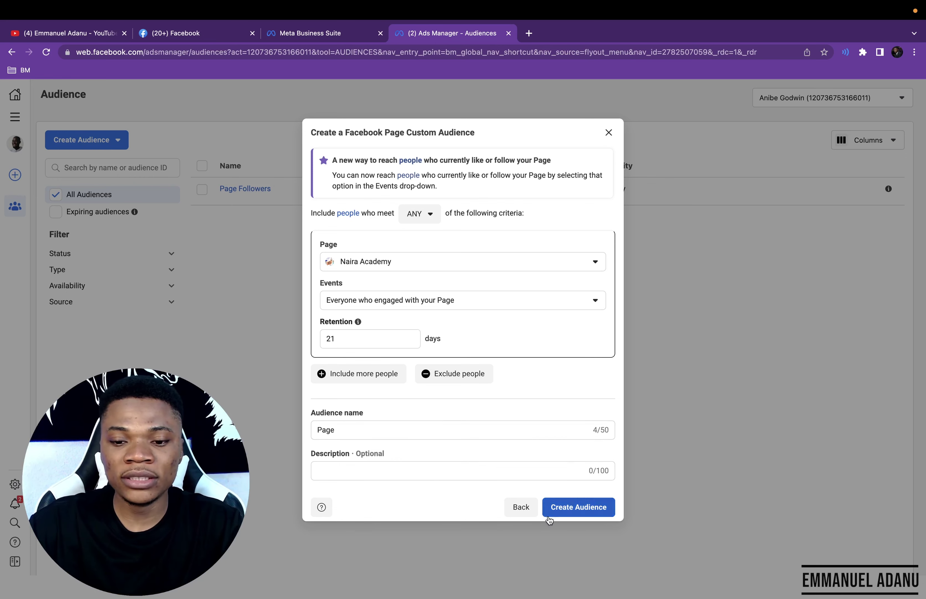
{"action": "left_click", "coordinate": [587, 510]}
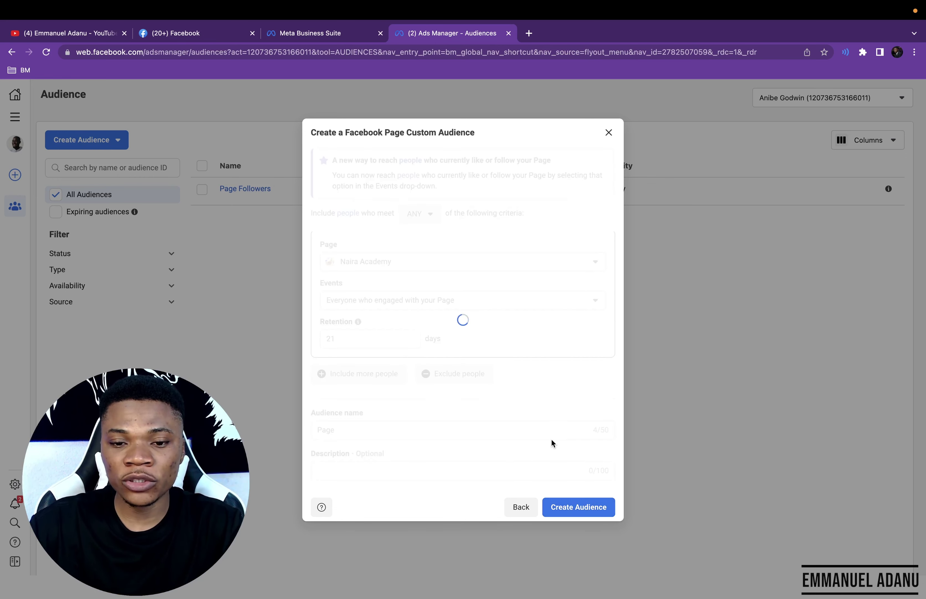
{"action": "left_click", "coordinate": [592, 463]}
{"action": "key", "text": "Escape"}
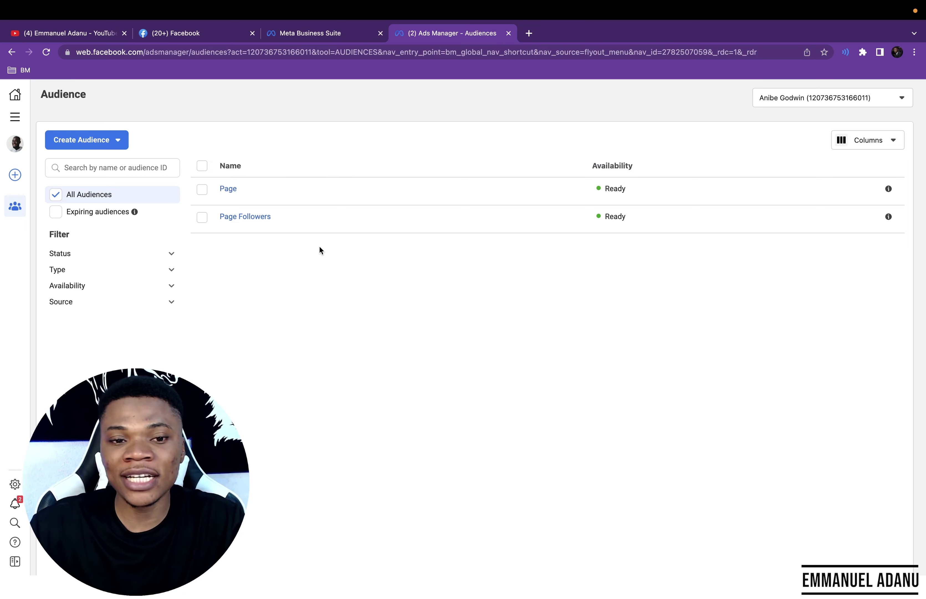
{"action": "left_click", "coordinate": [15, 120]}
{"action": "left_click", "coordinate": [72, 150]}
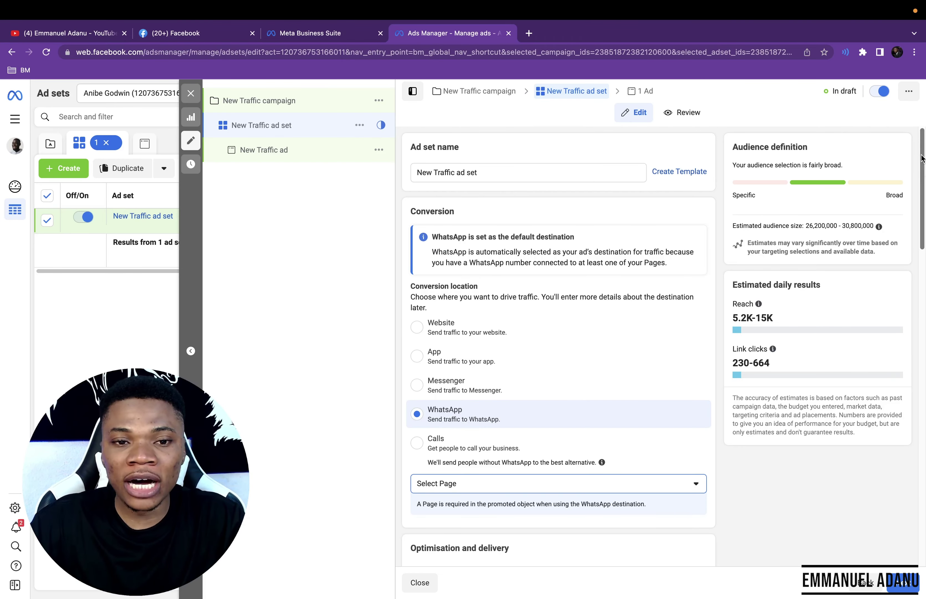
{"action": "scroll", "coordinate": [921, 188], "scroll_direction": "down", "scroll_amount": 2}
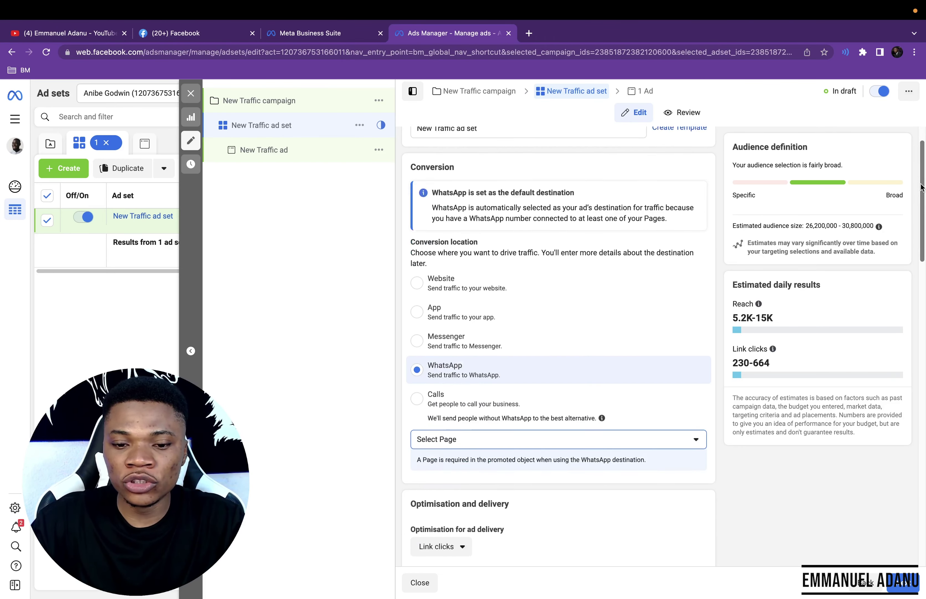
{"action": "scroll", "coordinate": [921, 187], "scroll_direction": "down", "scroll_amount": 15}
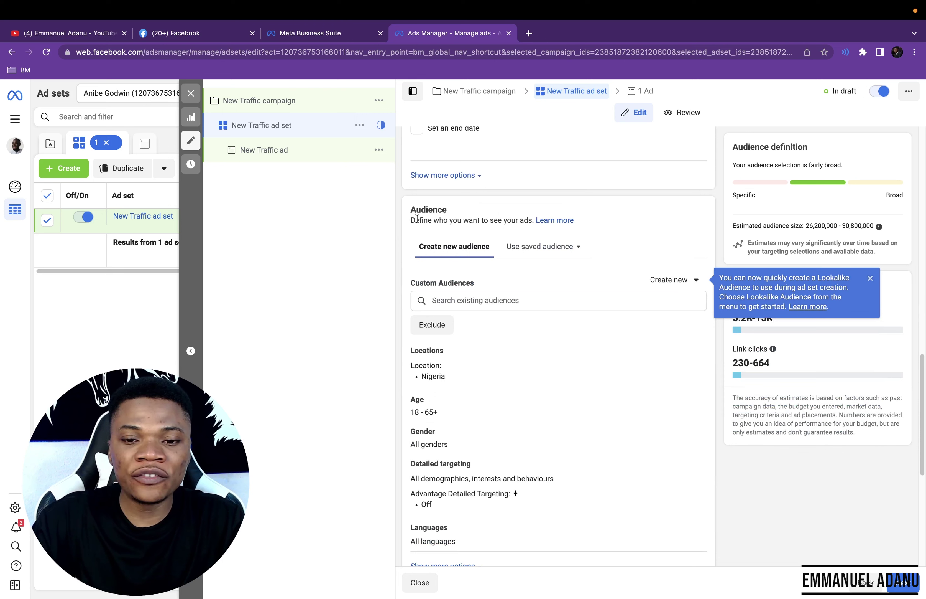
{"action": "left_click", "coordinate": [457, 302]}
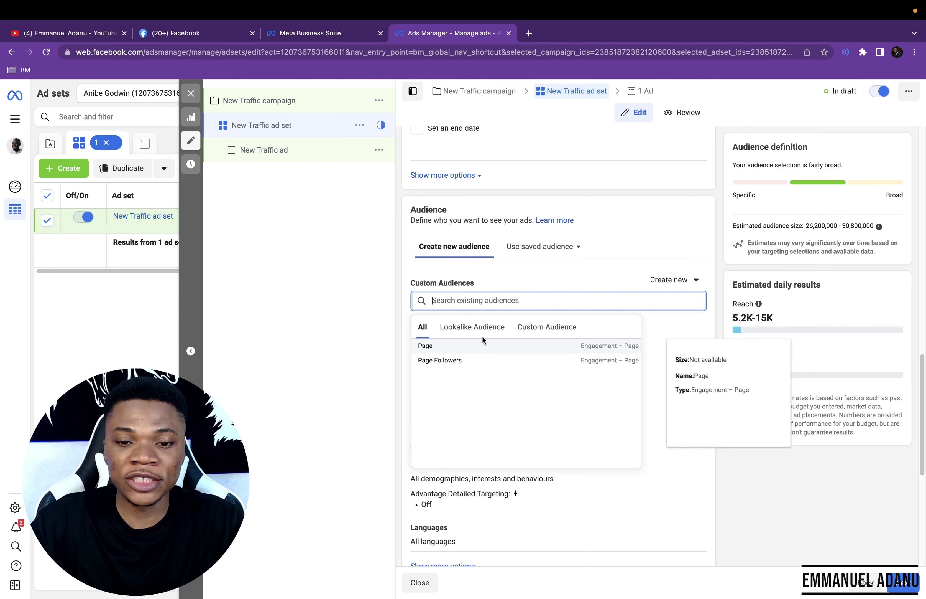
{"action": "left_click", "coordinate": [473, 346]}
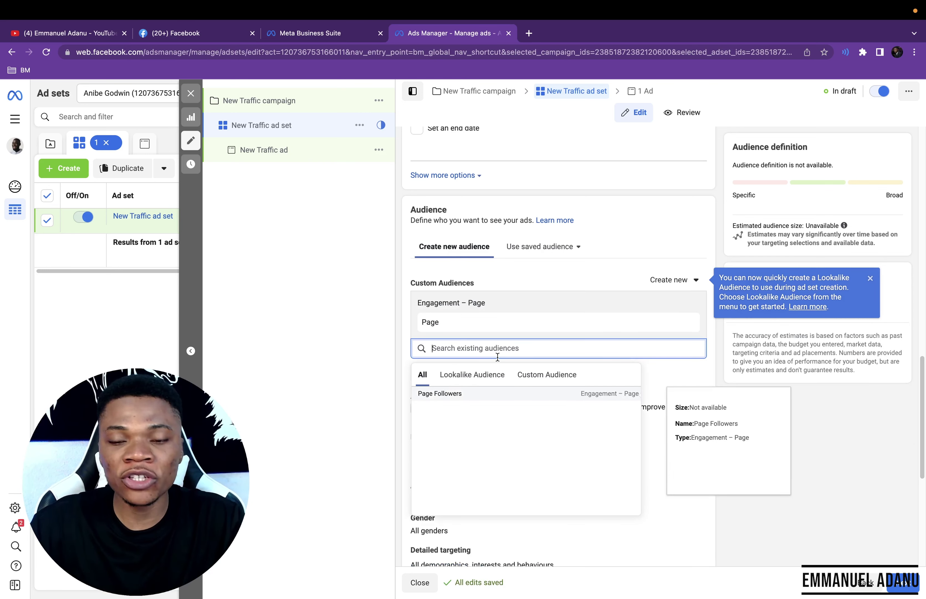
{"action": "left_click", "coordinate": [645, 424]}
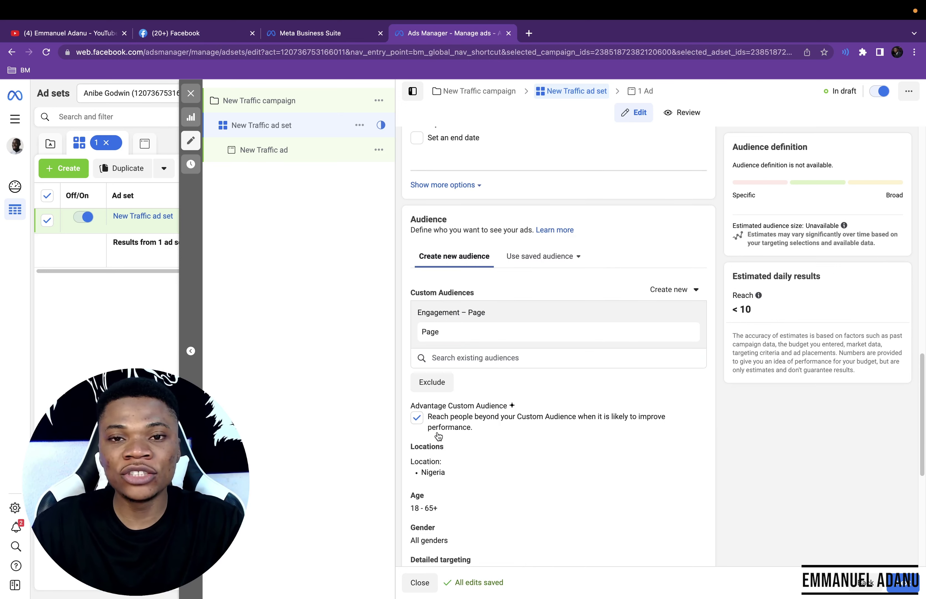
{"action": "scroll", "coordinate": [439, 436], "scroll_direction": "down", "scroll_amount": 3}
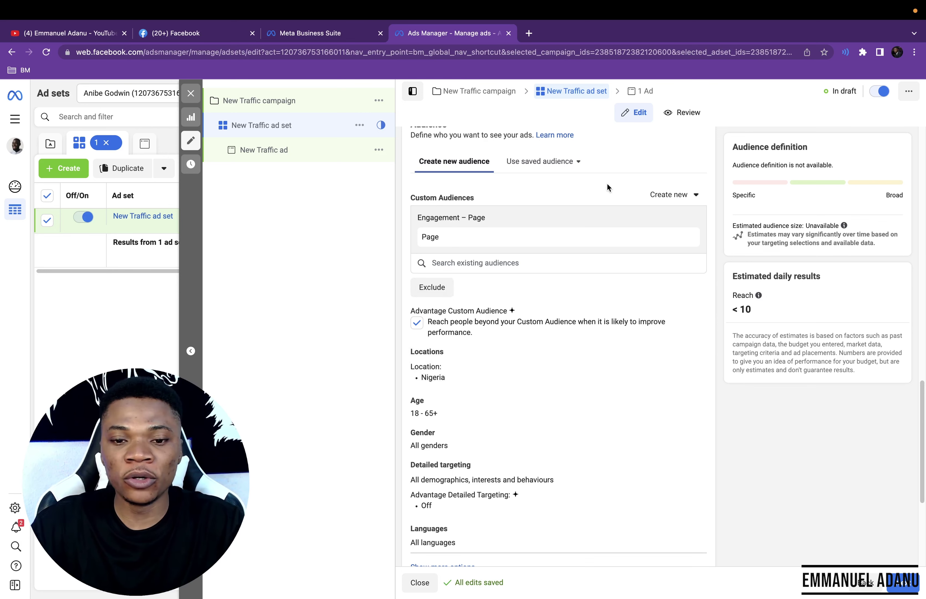
{"action": "scroll", "coordinate": [557, 272], "scroll_direction": "down", "scroll_amount": 3}
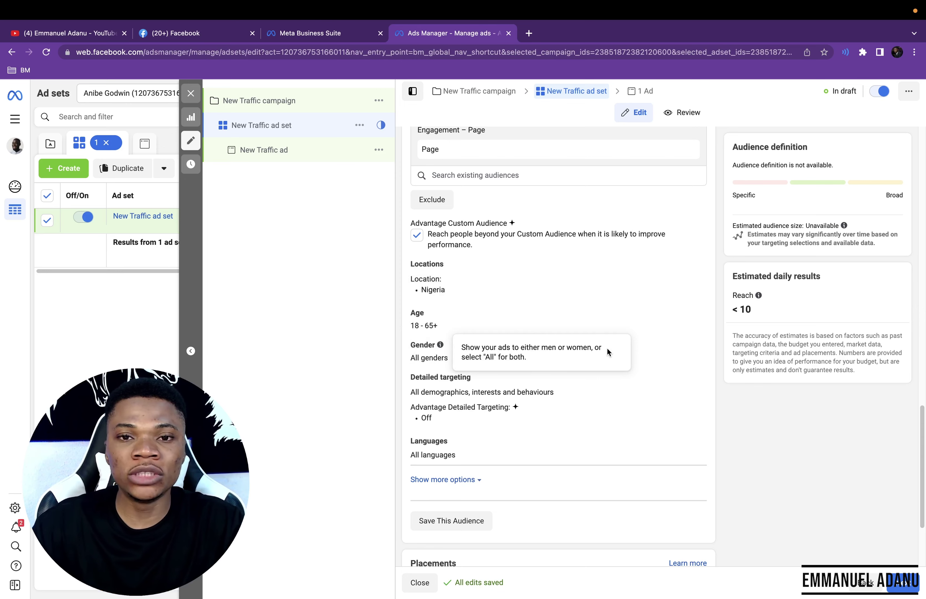
{"action": "scroll", "coordinate": [608, 348], "scroll_direction": "down", "scroll_amount": 3}
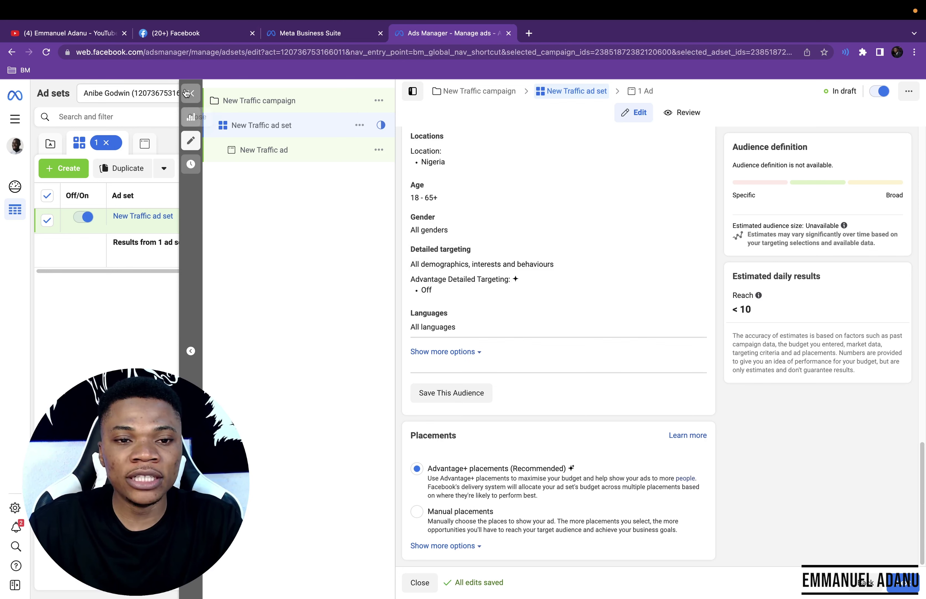
On All tools > Audiences, select the Page audience and start a lookalike from it.
{"action": "left_click", "coordinate": [14, 118]}
{"action": "left_click", "coordinate": [61, 212]}
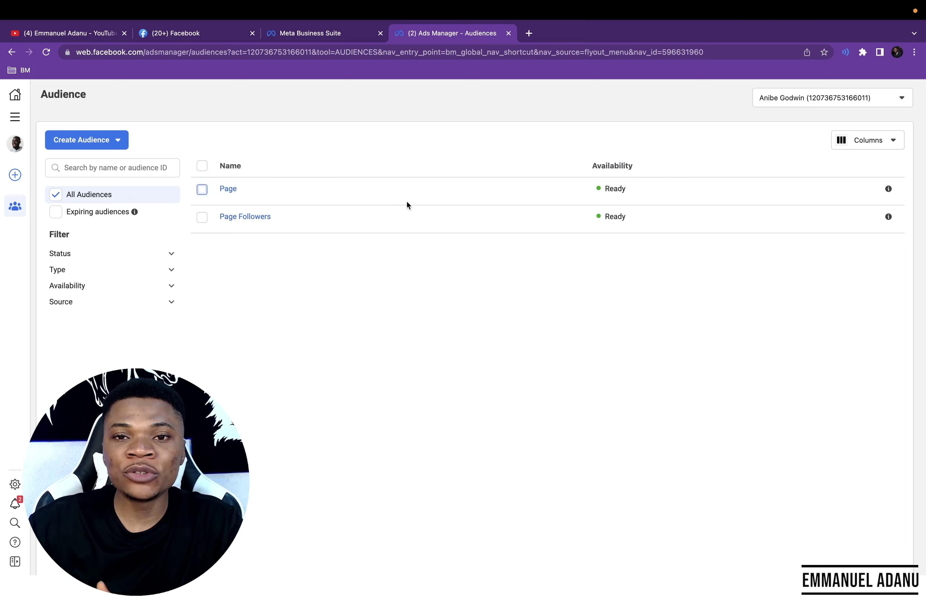
{"action": "left_click", "coordinate": [202, 190]}
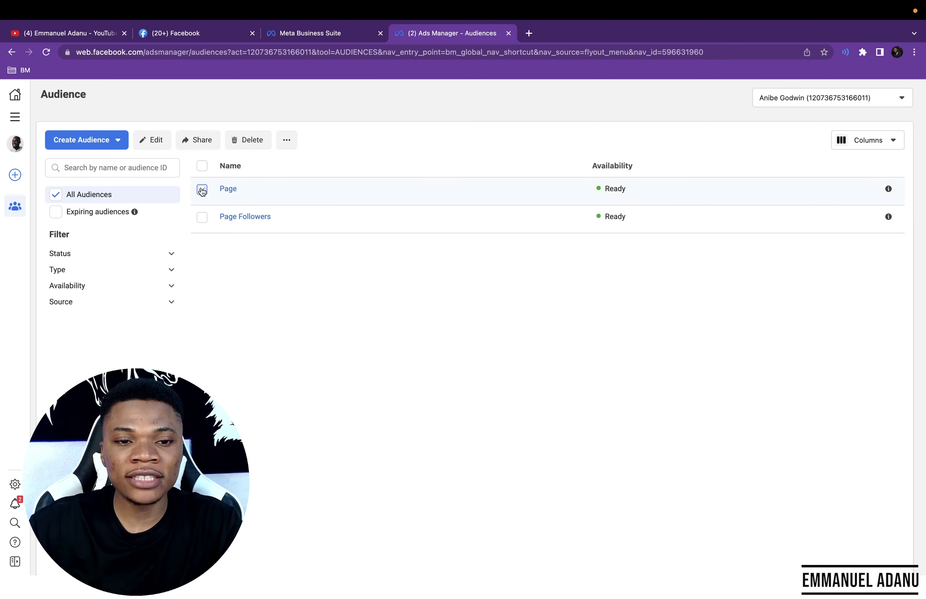
{"action": "left_click", "coordinate": [286, 141]}
{"action": "left_click", "coordinate": [317, 167]}
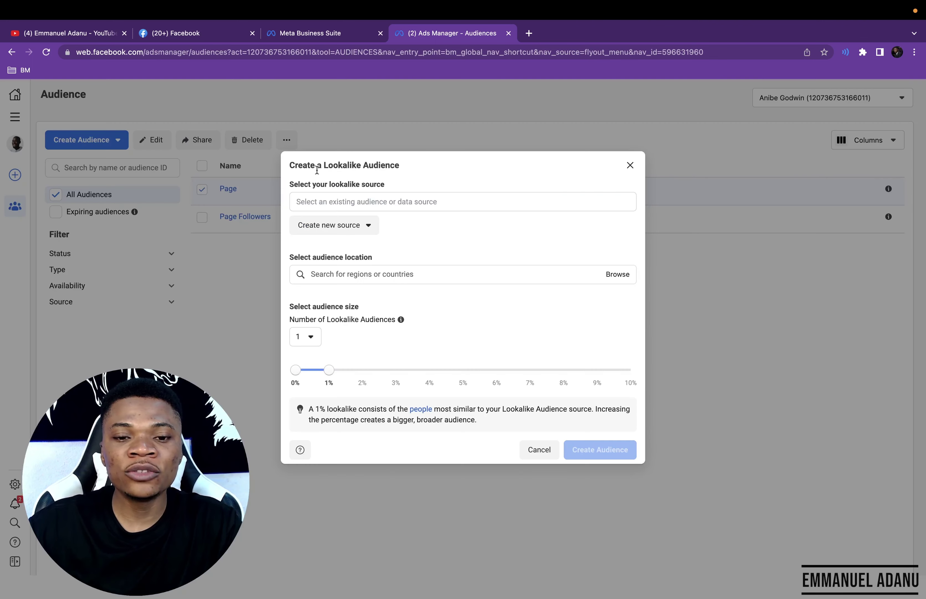
Set the lookalike source to Page, location to Nigeria, and size to 1%.
{"action": "left_click", "coordinate": [363, 198]}
{"action": "left_click", "coordinate": [307, 245]}
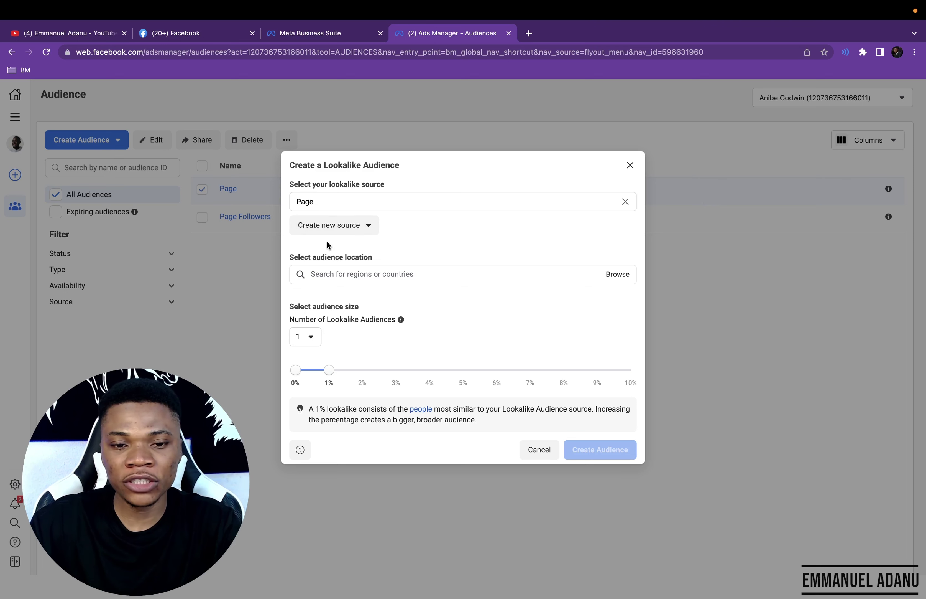
{"action": "left_click", "coordinate": [362, 274]}
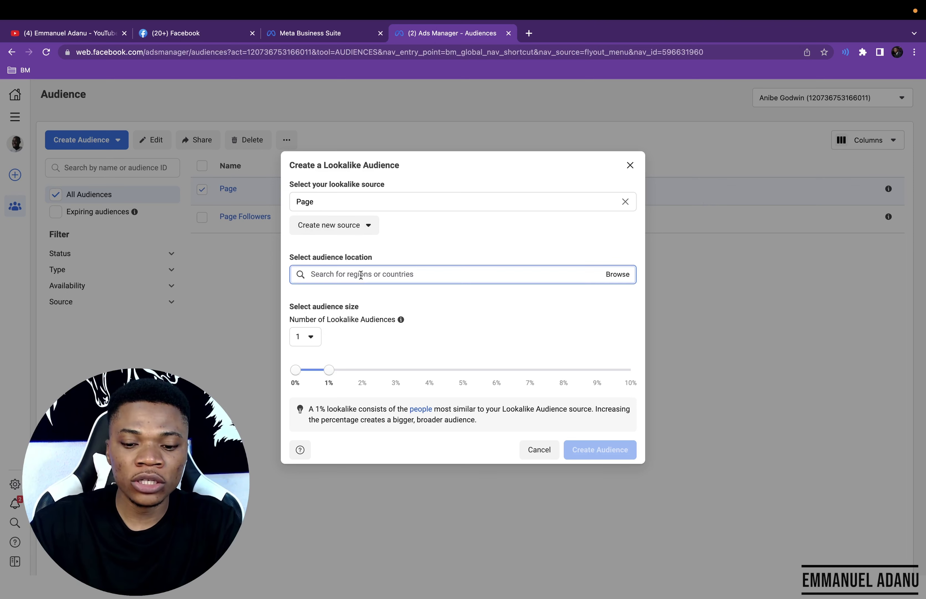
{"action": "type", "text": "Nigeri"}
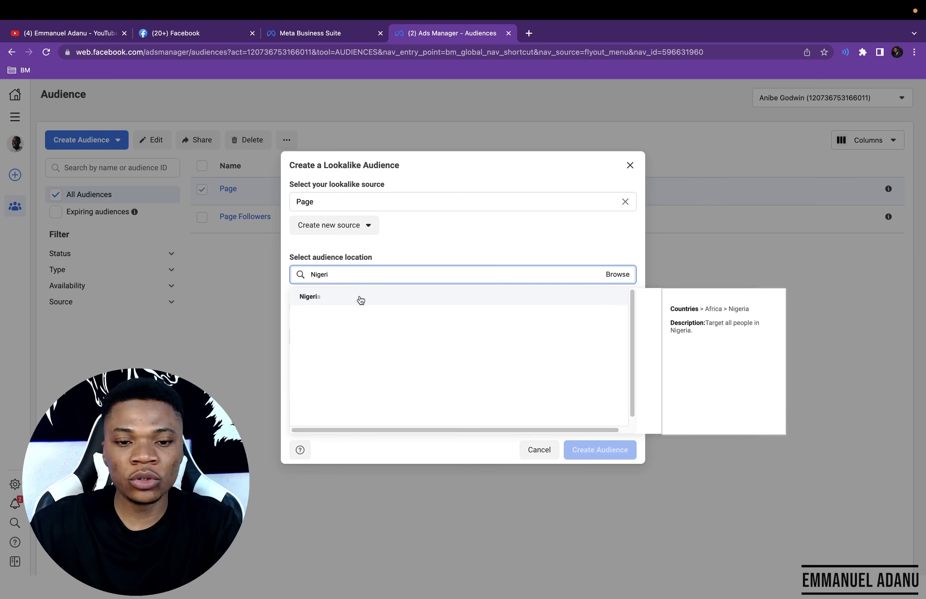
{"action": "left_click", "coordinate": [362, 298]}
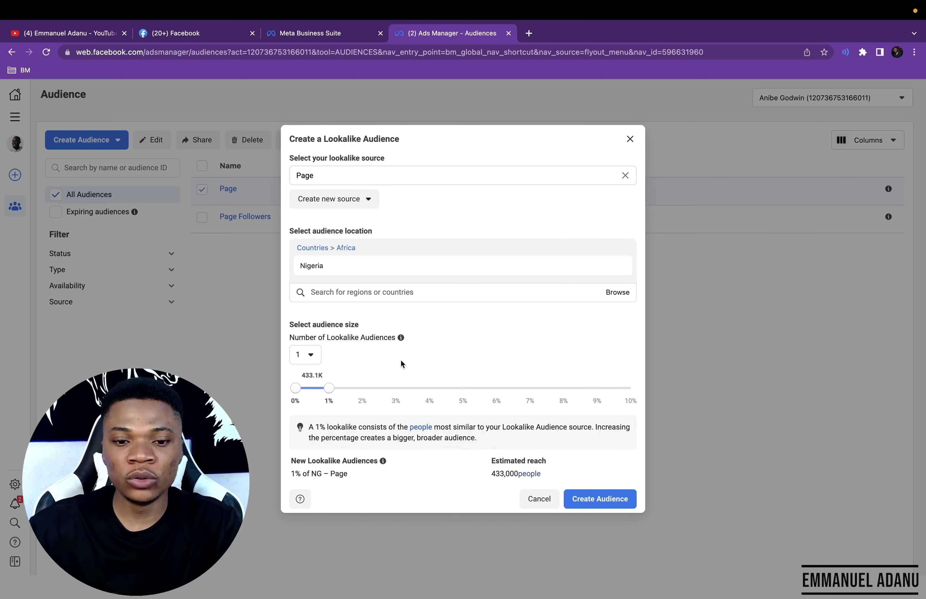
{"action": "left_click_drag", "start_coordinate": [361, 392], "coordinate": [413, 387]}
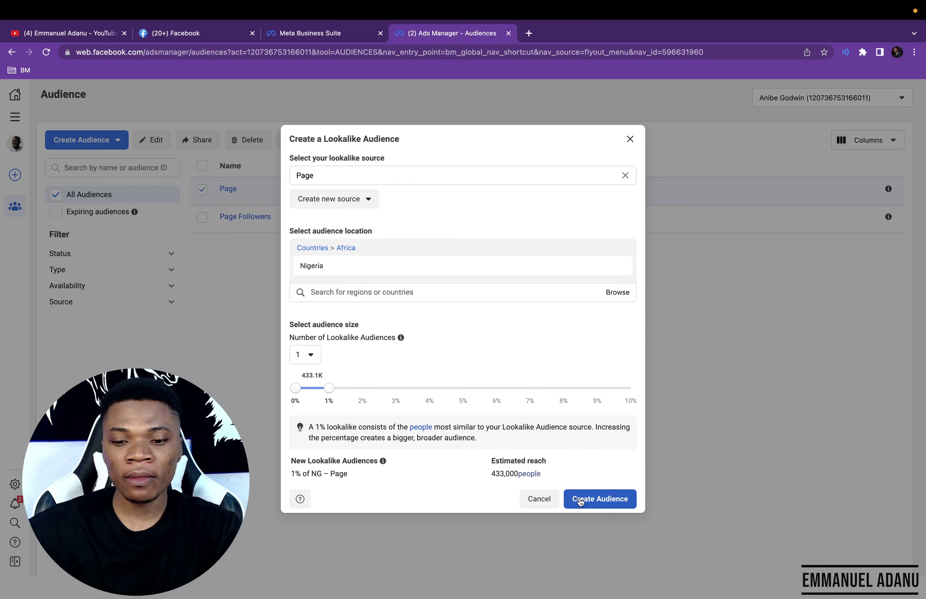
Create the 1% Nigeria lookalike audience, then open the All tools menu.
{"action": "left_click", "coordinate": [605, 501]}
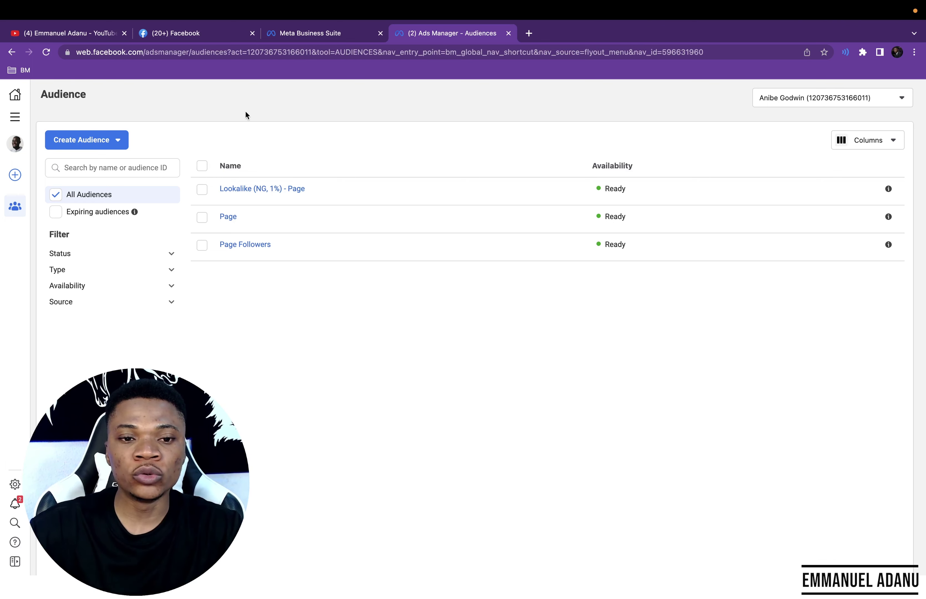
{"action": "left_click", "coordinate": [6, 118]}
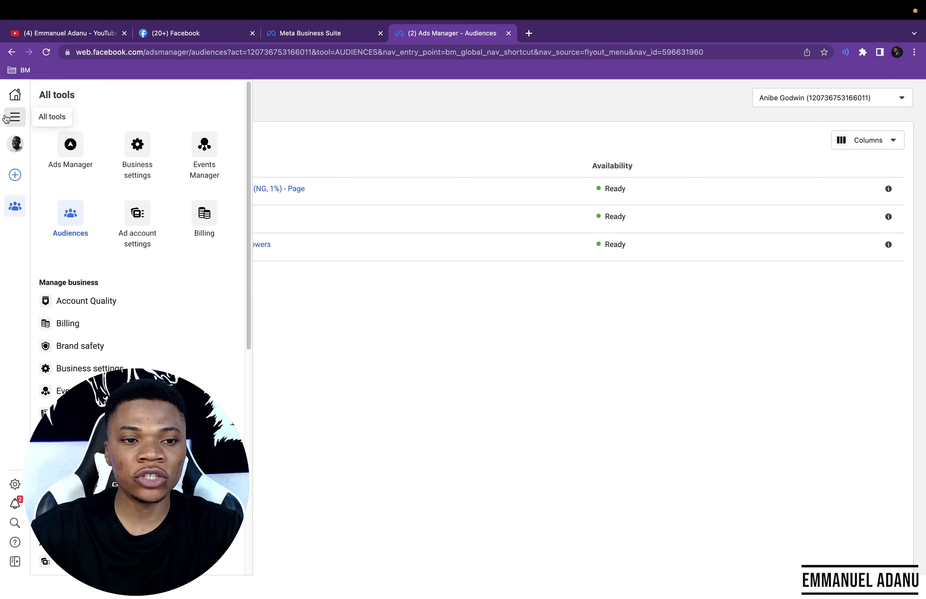
In the New Traffic ad set, add Lookalike (NG, 1%) - Page to the custom audiences.
{"action": "left_click", "coordinate": [70, 145]}
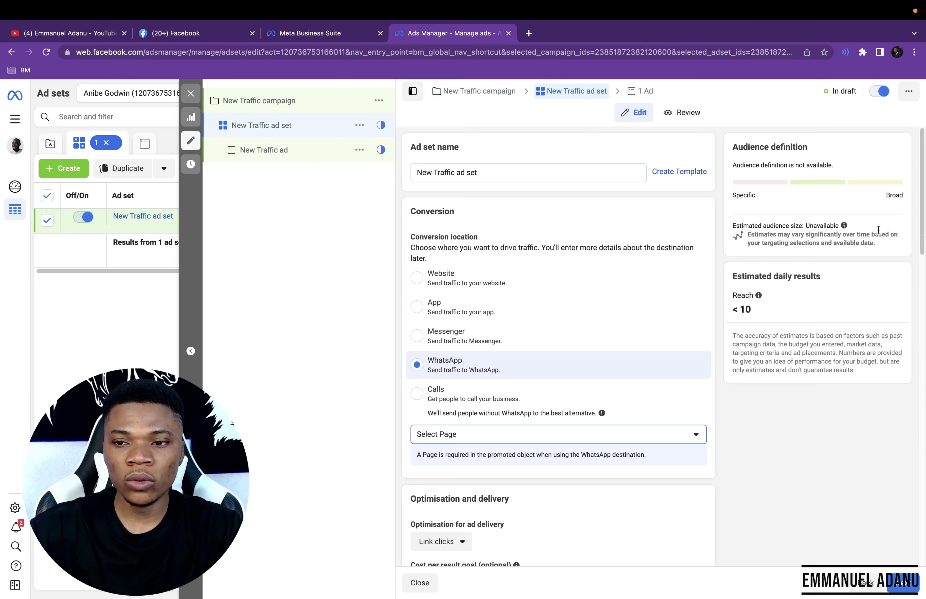
{"action": "left_click_drag", "start_coordinate": [924, 200], "coordinate": [923, 401]}
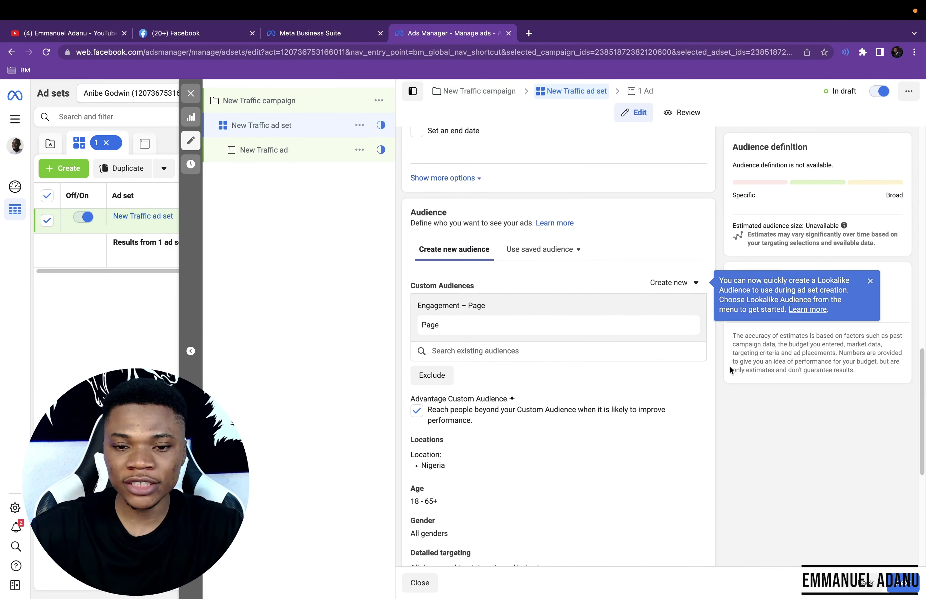
{"action": "left_click", "coordinate": [449, 352]}
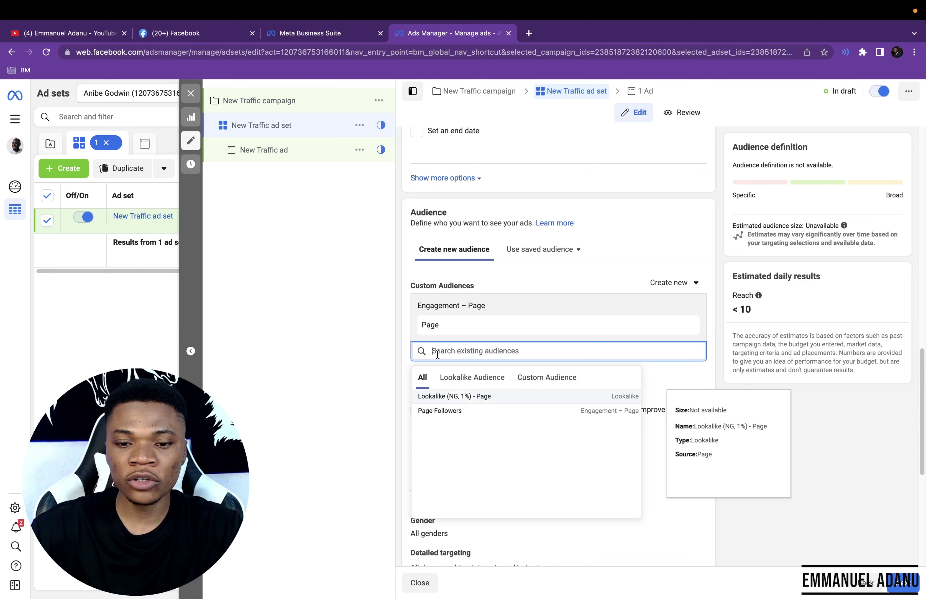
{"action": "left_click", "coordinate": [503, 397]}
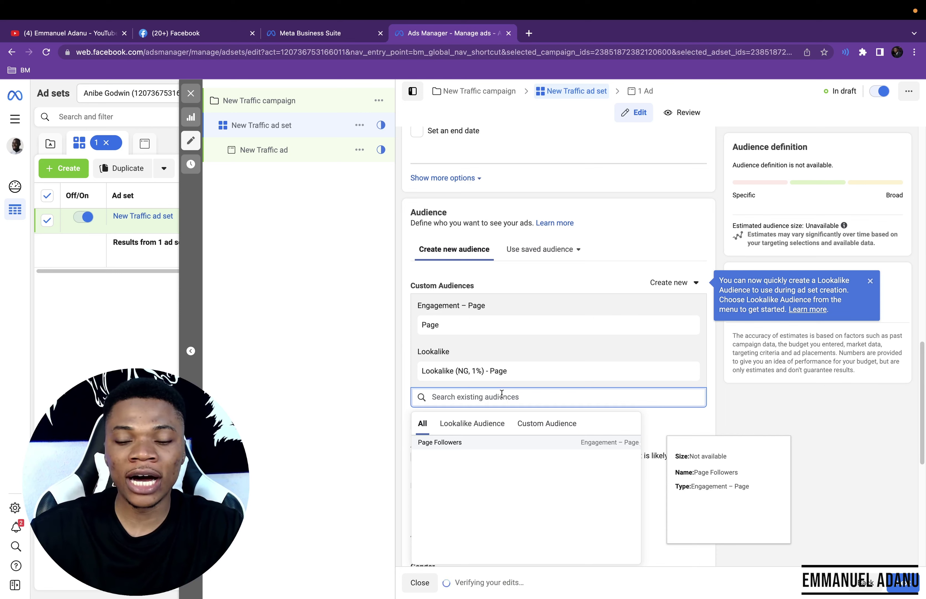
{"action": "scroll", "coordinate": [923, 395], "scroll_direction": "down", "scroll_amount": 2}
{"action": "scroll", "coordinate": [923, 395], "scroll_direction": "up", "scroll_amount": 1}
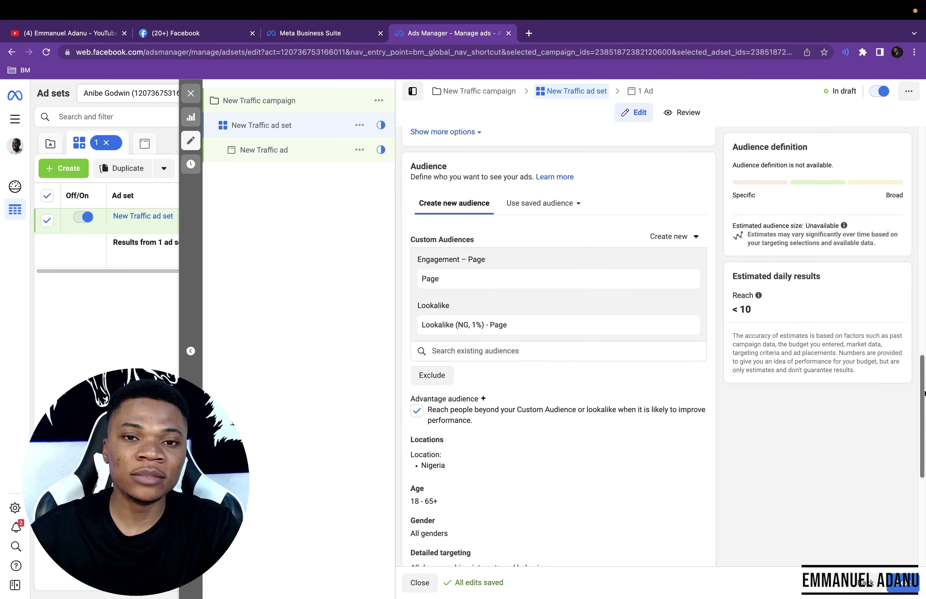
{"action": "scroll", "coordinate": [923, 393], "scroll_direction": "up", "scroll_amount": 2}
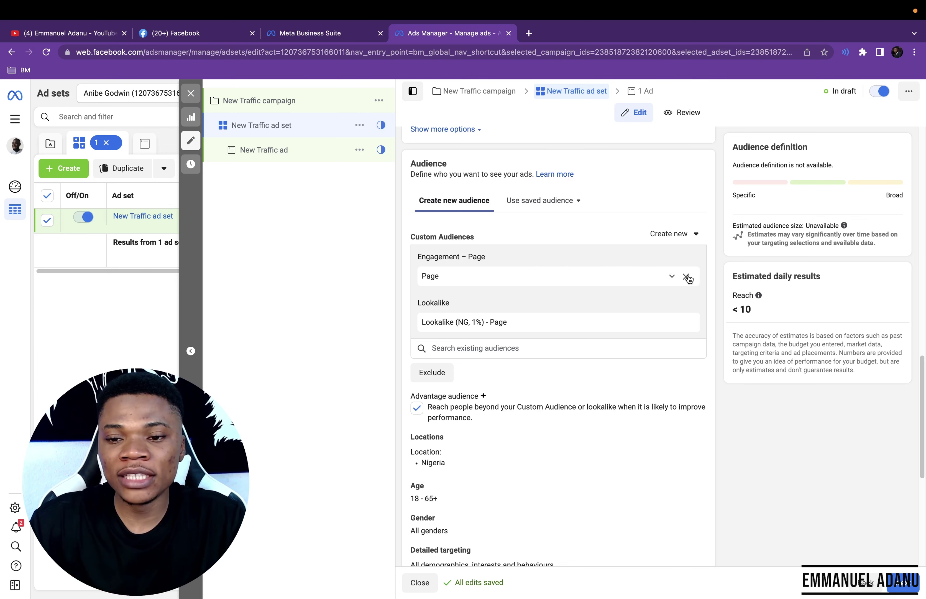
Remove both the Page engagement and Lookalike audiences from the ad set's Custom Audiences.
{"action": "left_click", "coordinate": [688, 277]}
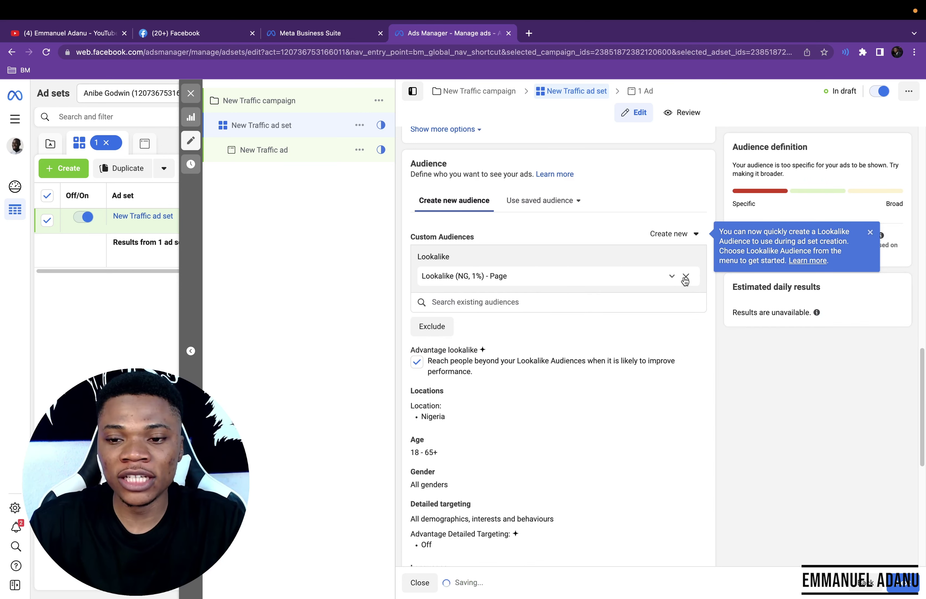
{"action": "left_click", "coordinate": [683, 277]}
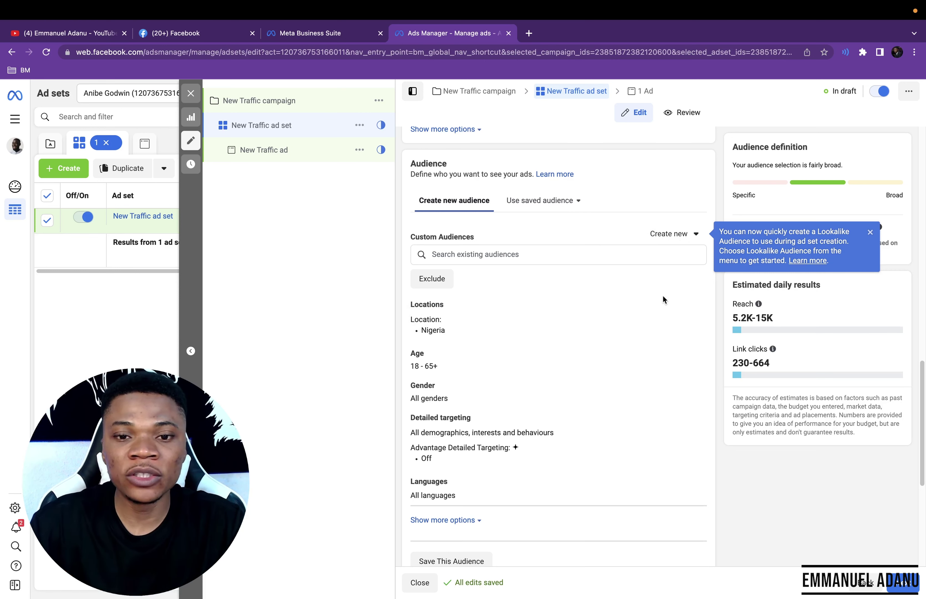
{"action": "mouse_move", "coordinate": [432, 357]}
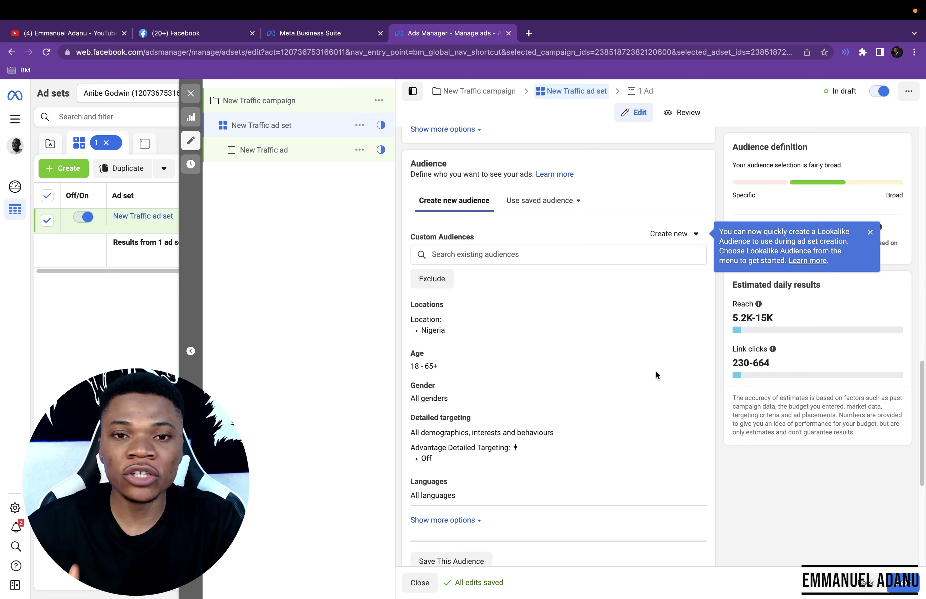
{"action": "scroll", "coordinate": [666, 297], "scroll_direction": "down", "scroll_amount": 1}
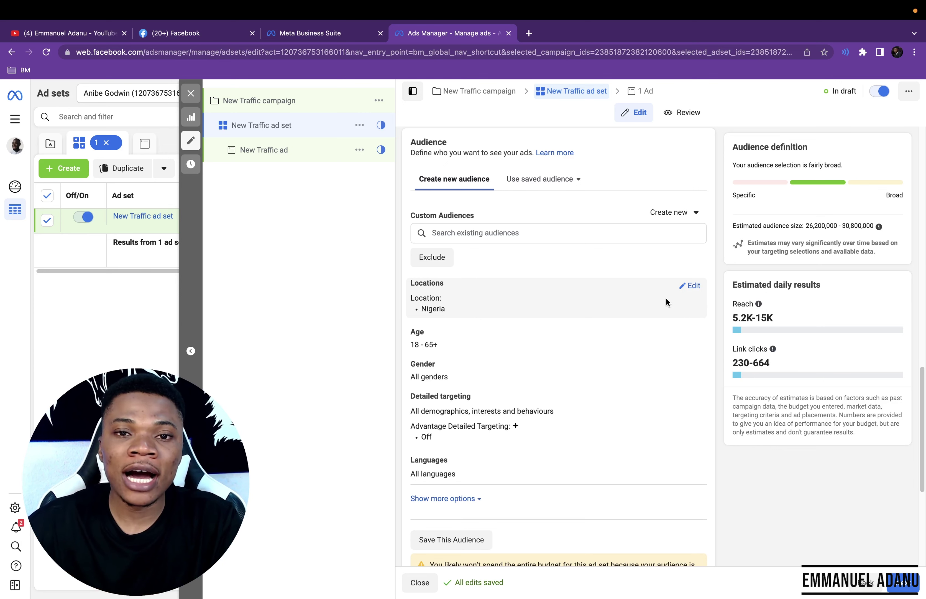
{"action": "scroll", "coordinate": [923, 374], "scroll_direction": "up", "scroll_amount": 1}
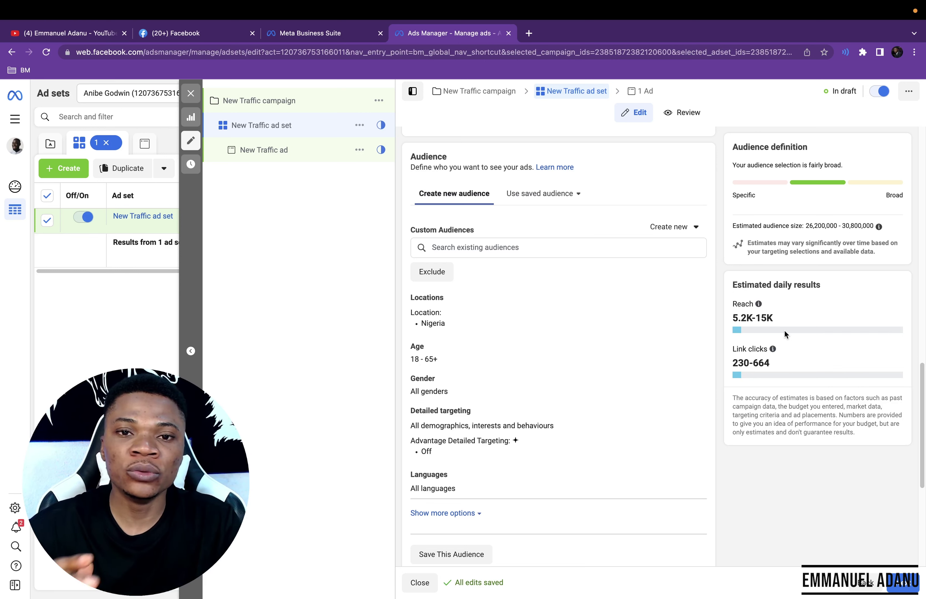
{"action": "scroll", "coordinate": [923, 382], "scroll_direction": "up", "scroll_amount": 1}
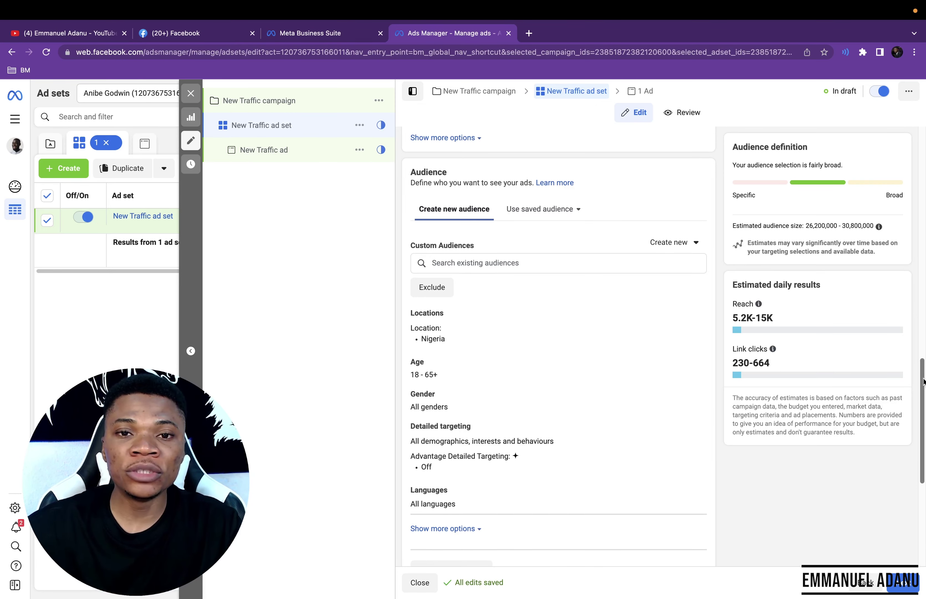